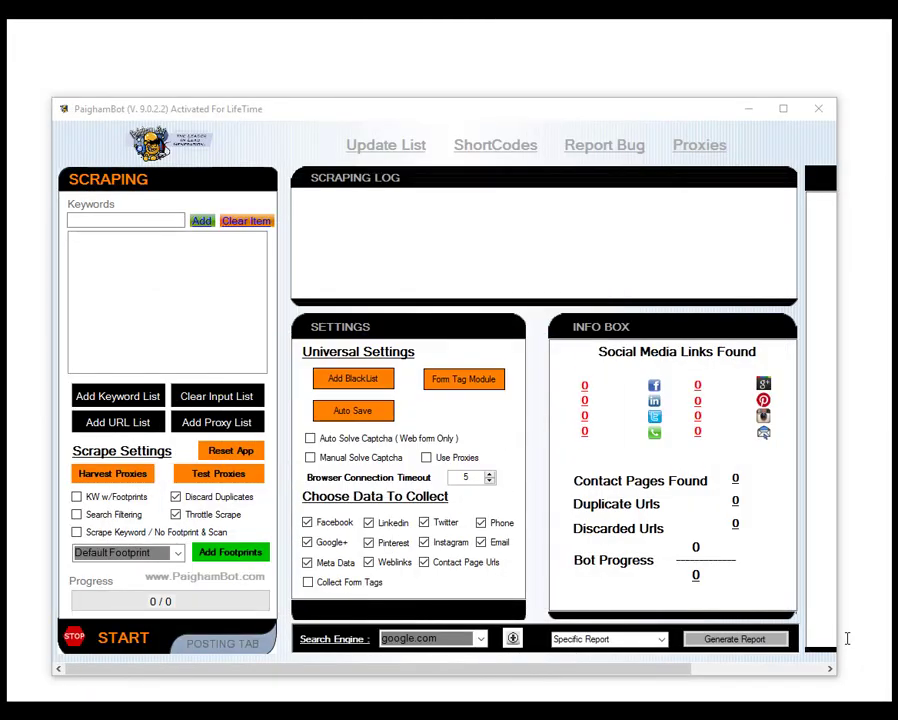
click(222, 643)
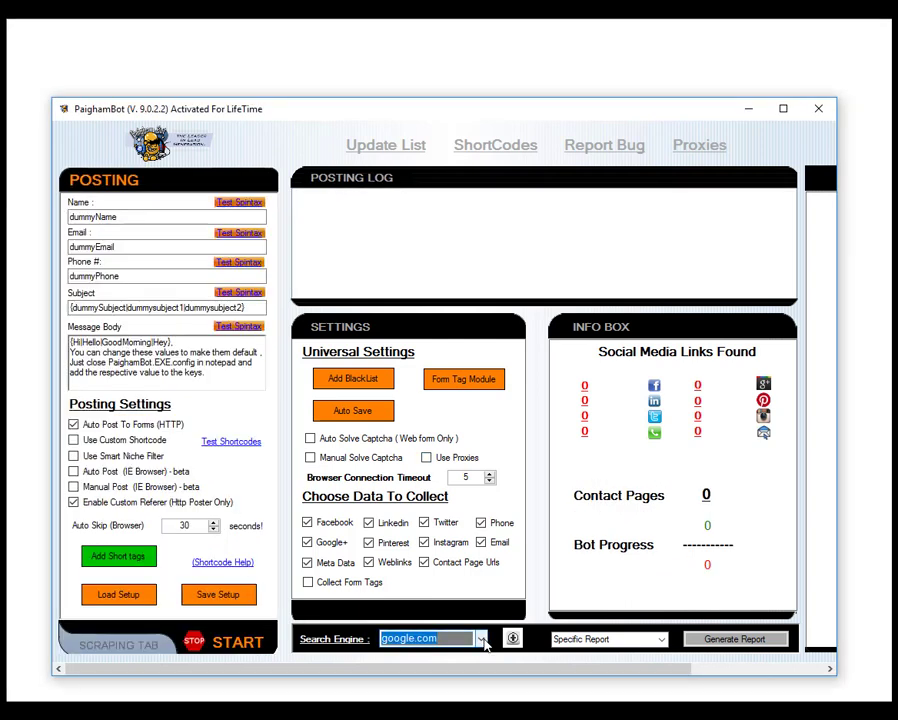
click(479, 641)
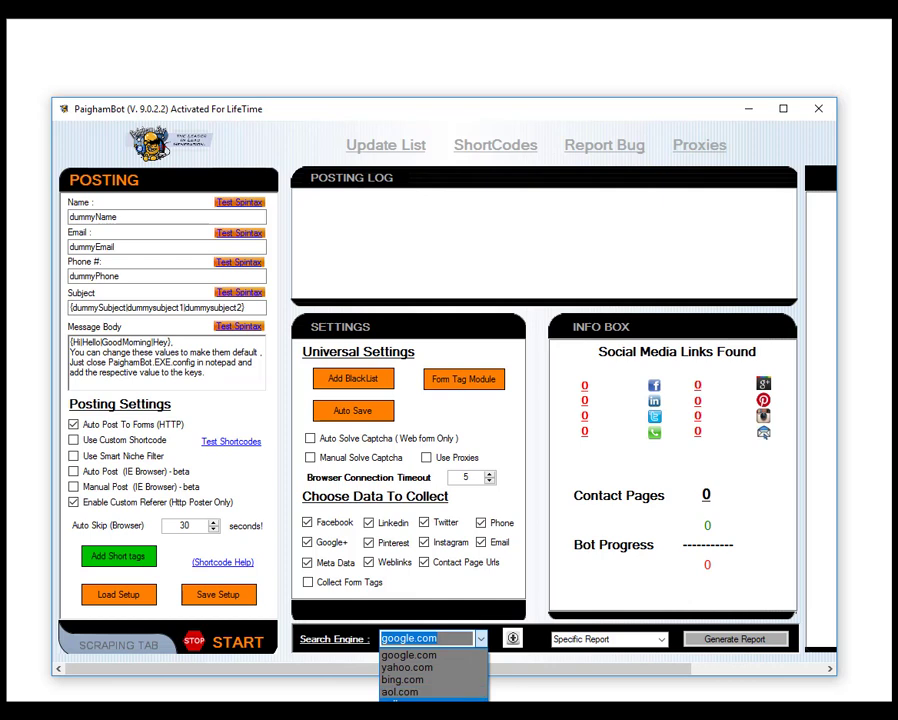
click(552, 628)
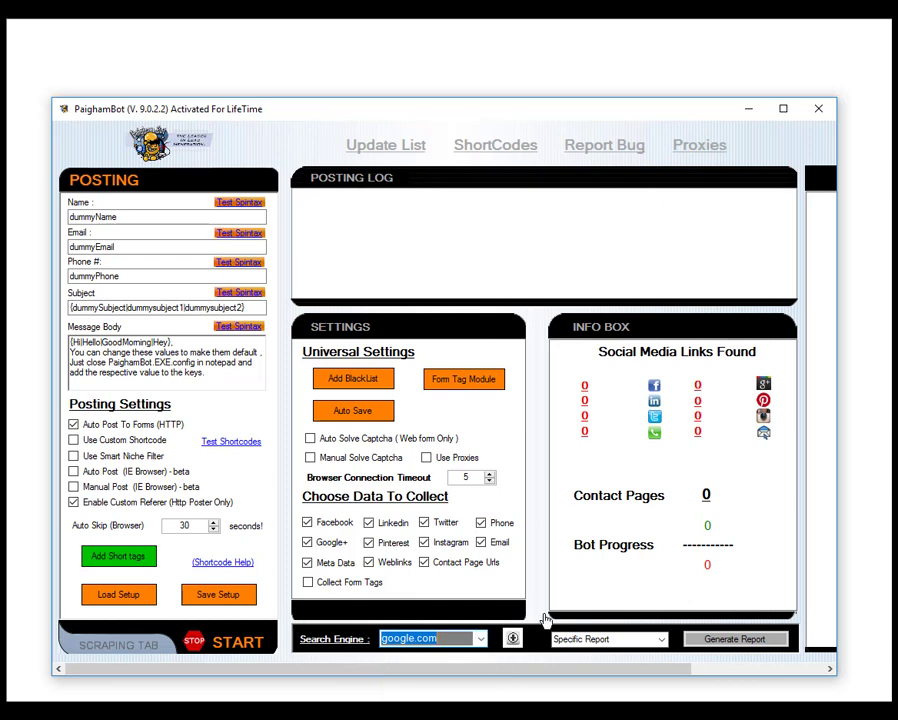
click(661, 639)
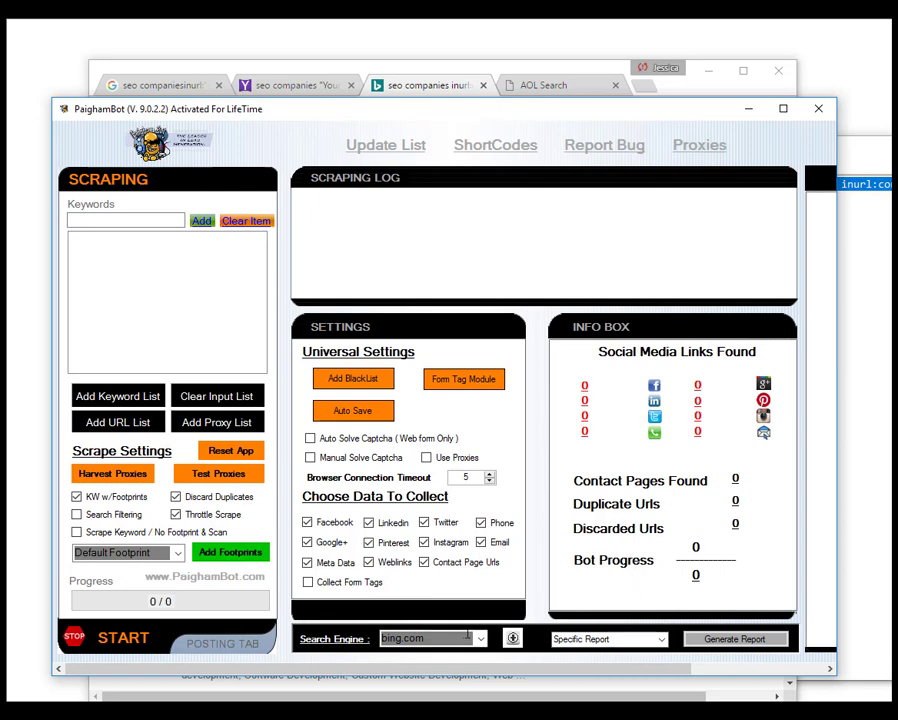
Set the search engine for scraping to yellowpages.com
click(480, 637)
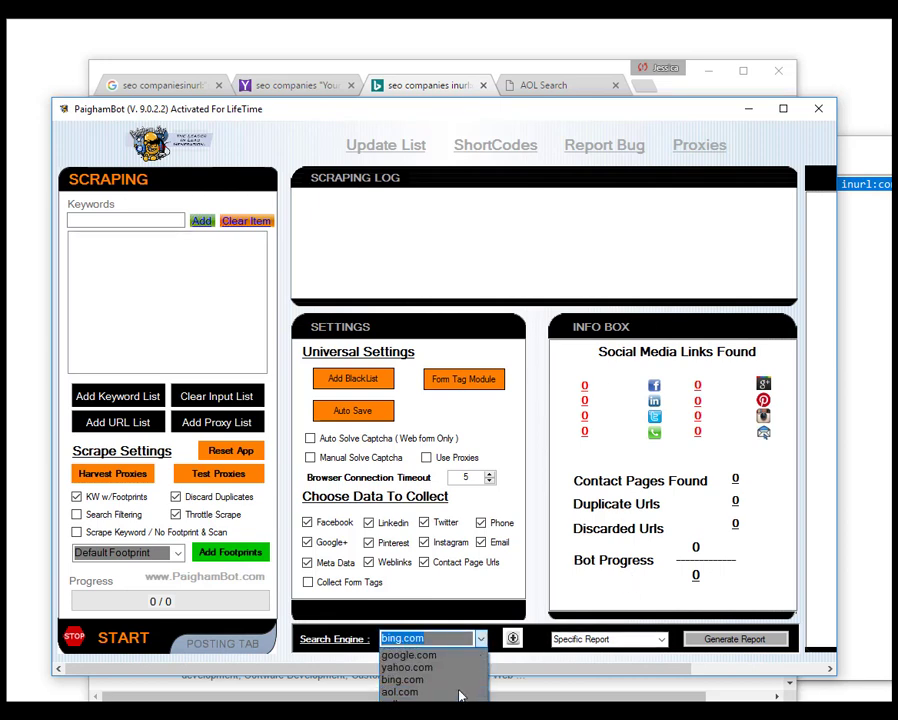
click(420, 702)
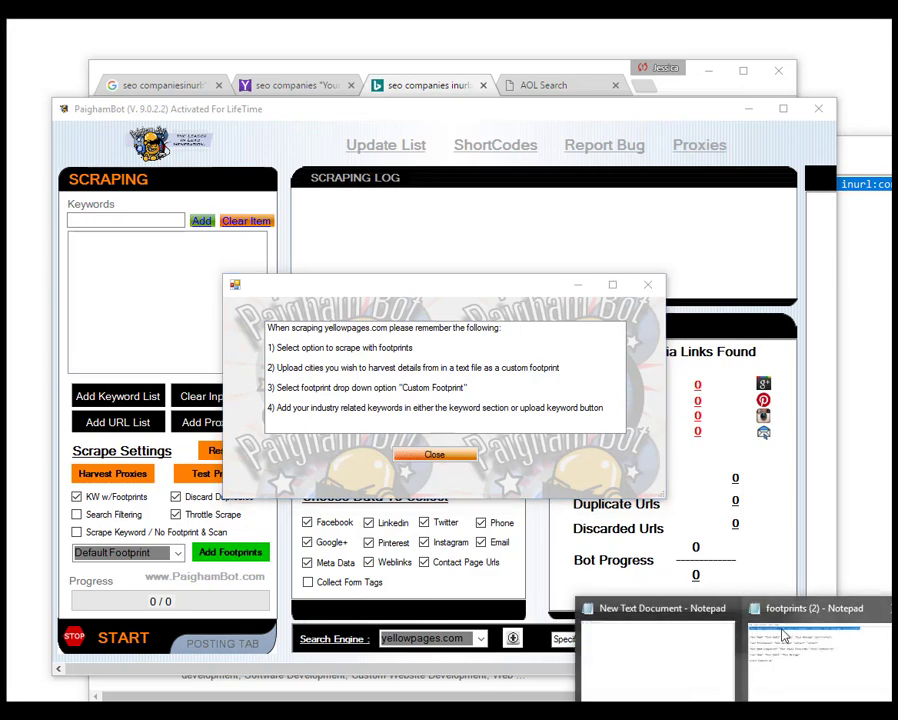
Switch to Notepad, replace all text in footprints (2) with "Seatle, WA", save it, and dismiss the yellowpages.com reminder back in PaighamBot
click(786, 652)
drag(555, 334, 367, 178)
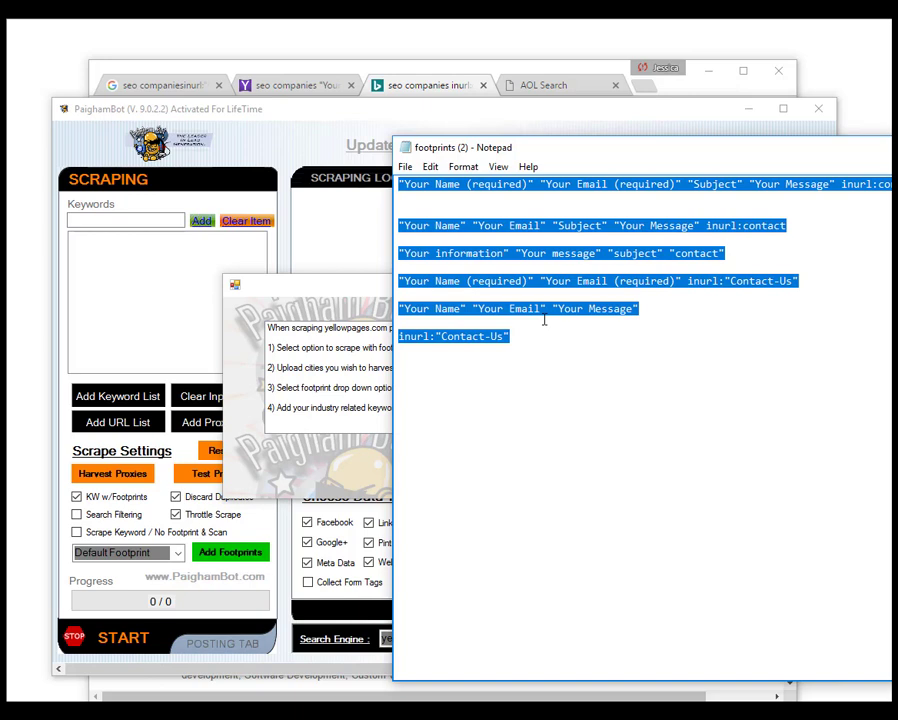
text(Sea)
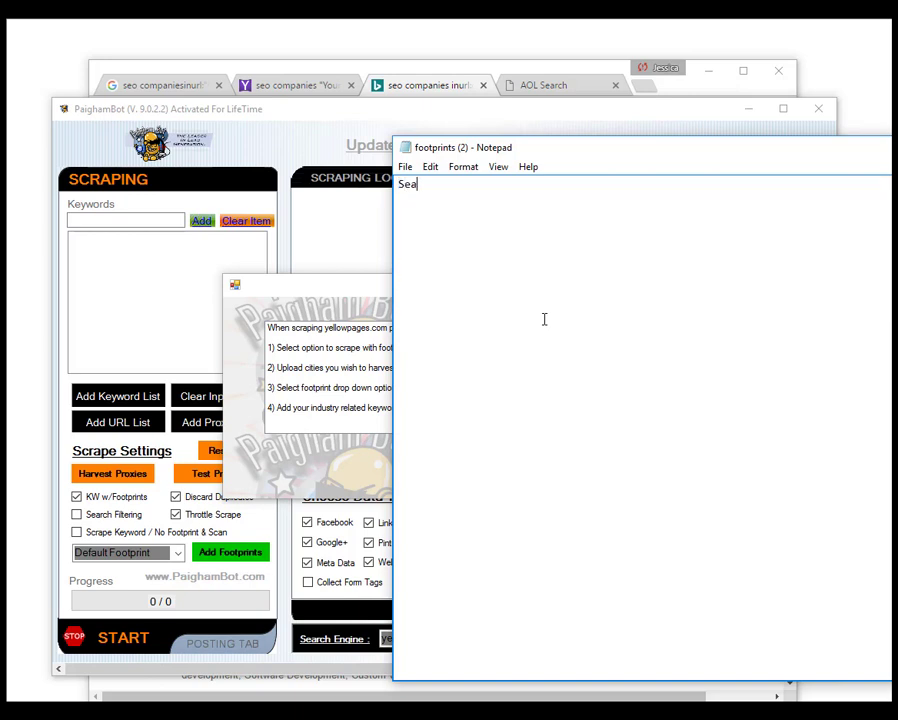
text(tle, WAA)
key(BackSpace)
click(405, 168)
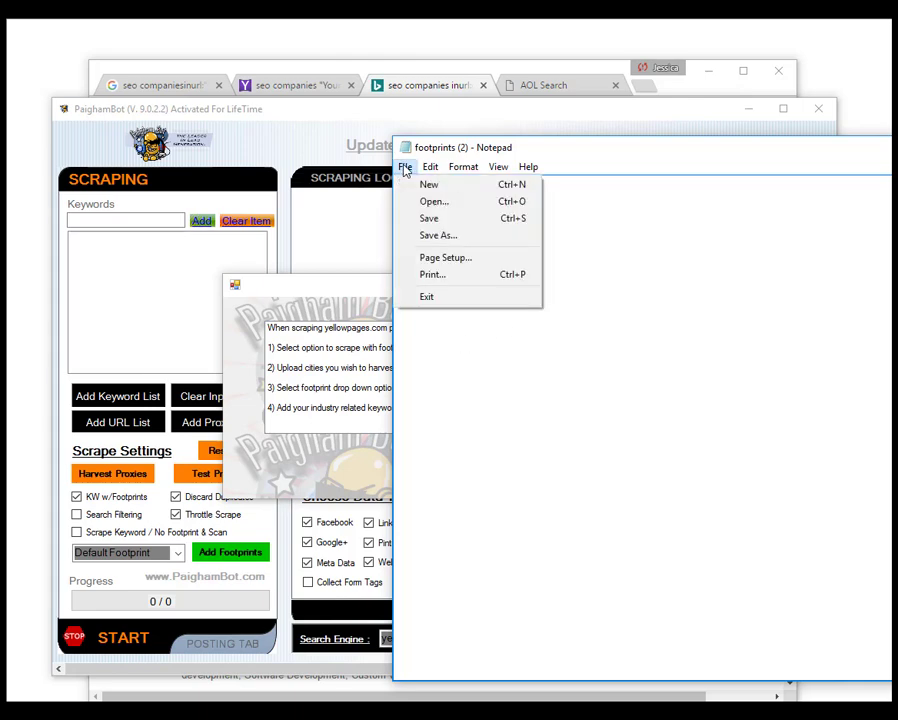
click(433, 218)
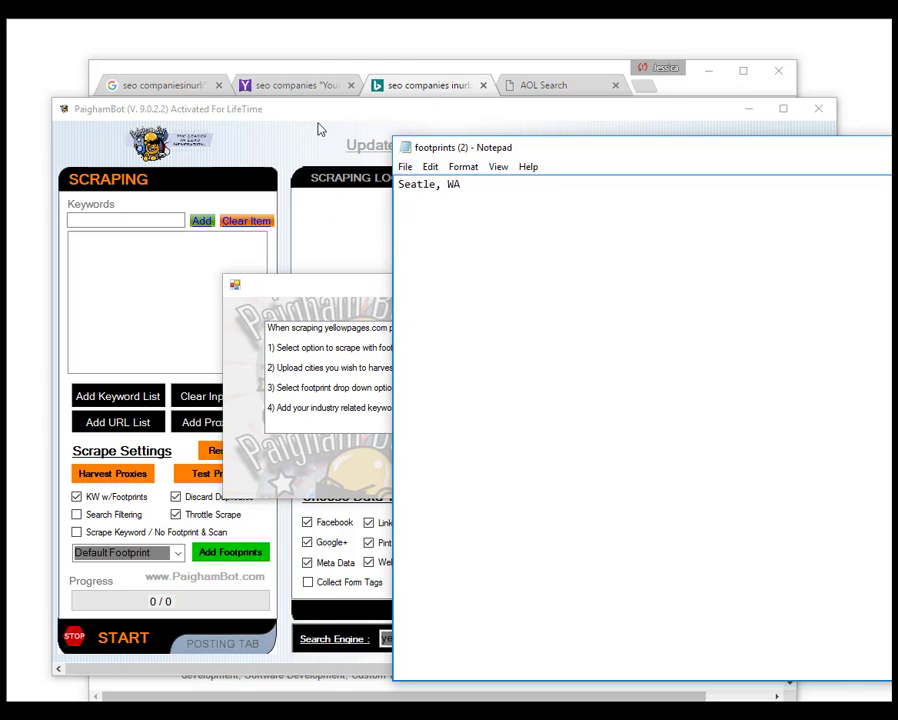
click(316, 126)
click(436, 455)
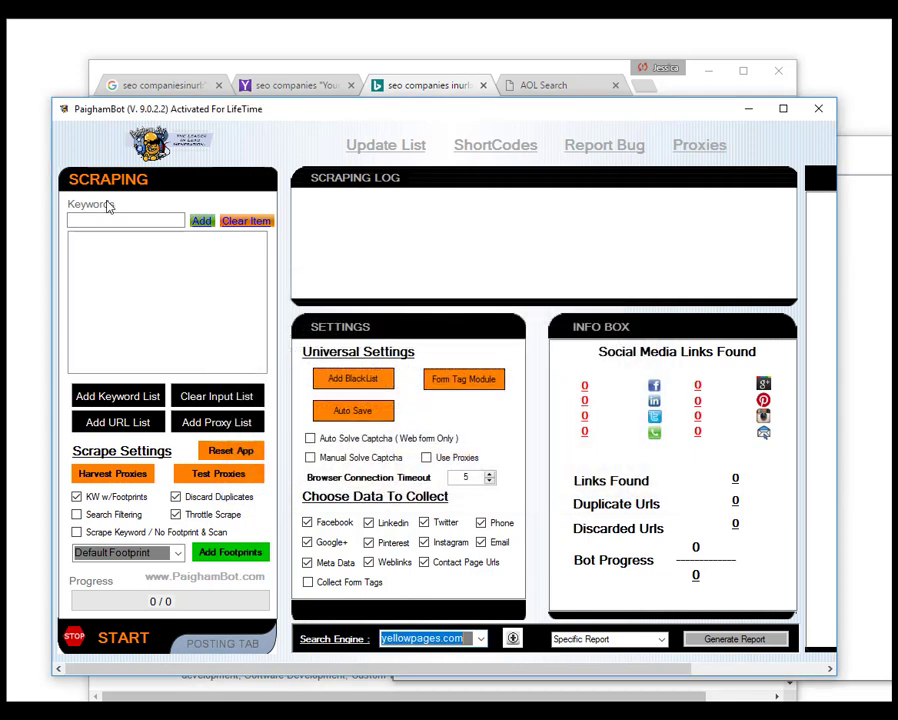
click(106, 218)
text(plumb)
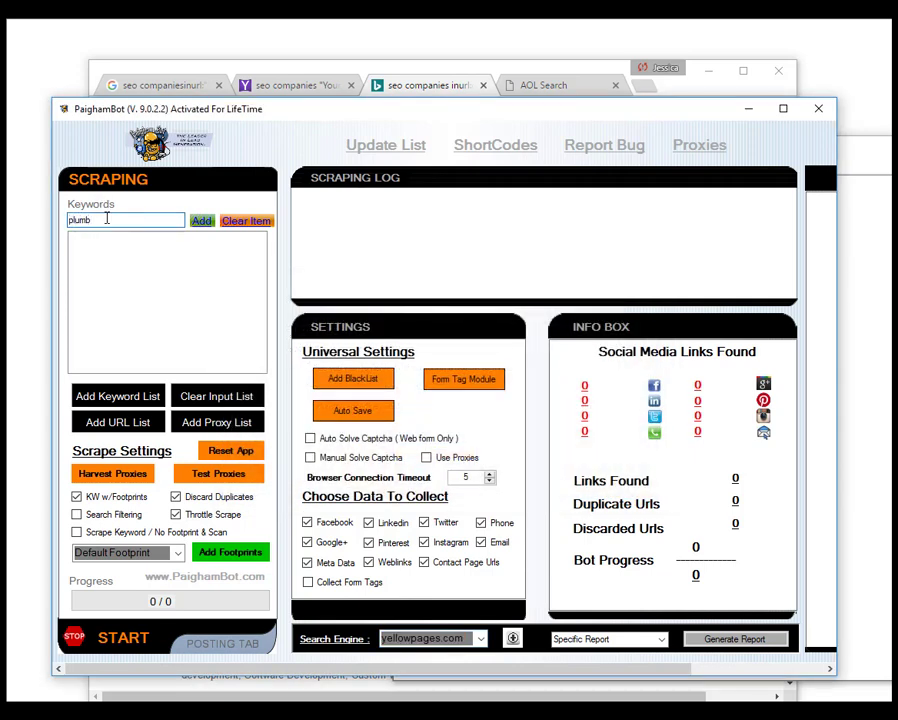
text(er)
Load footprints (2).txt from the Desktop as the footprint list and set the footprint type to Custom Footprint(s)
click(230, 555)
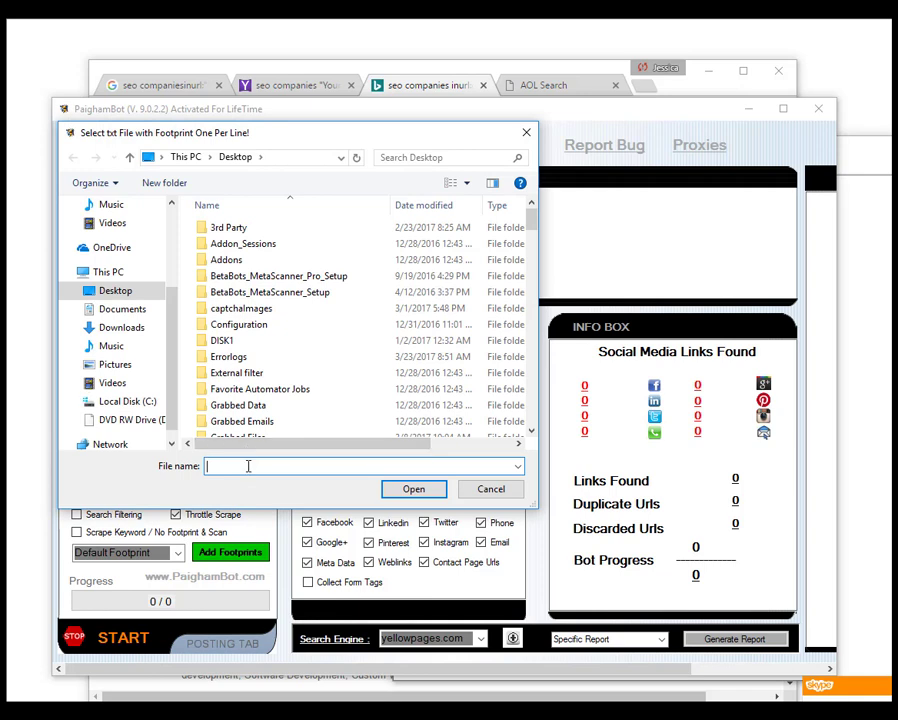
text(foot)
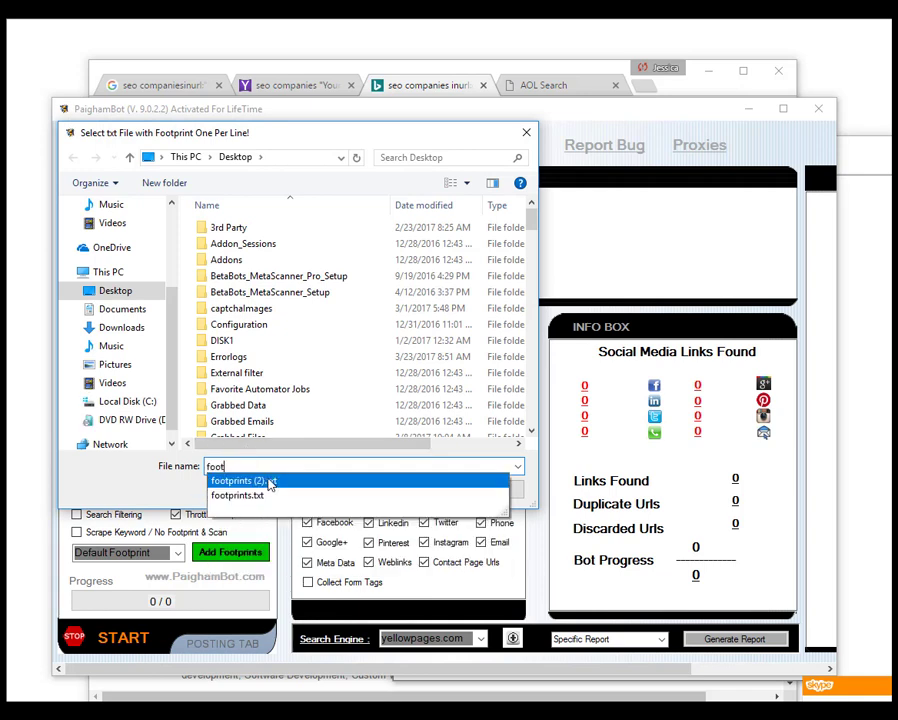
click(394, 497)
click(427, 490)
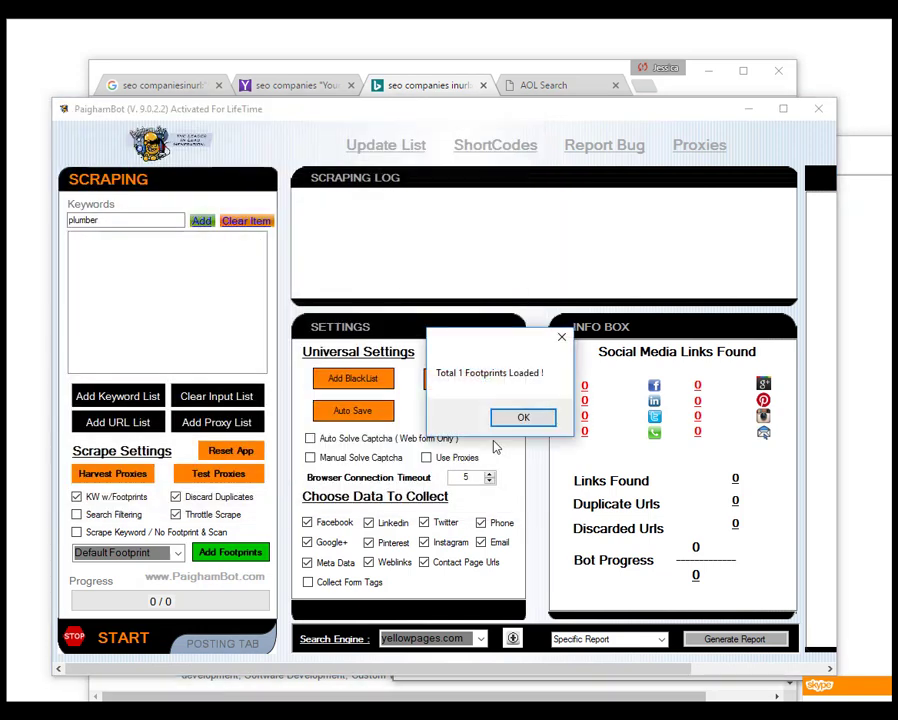
click(522, 419)
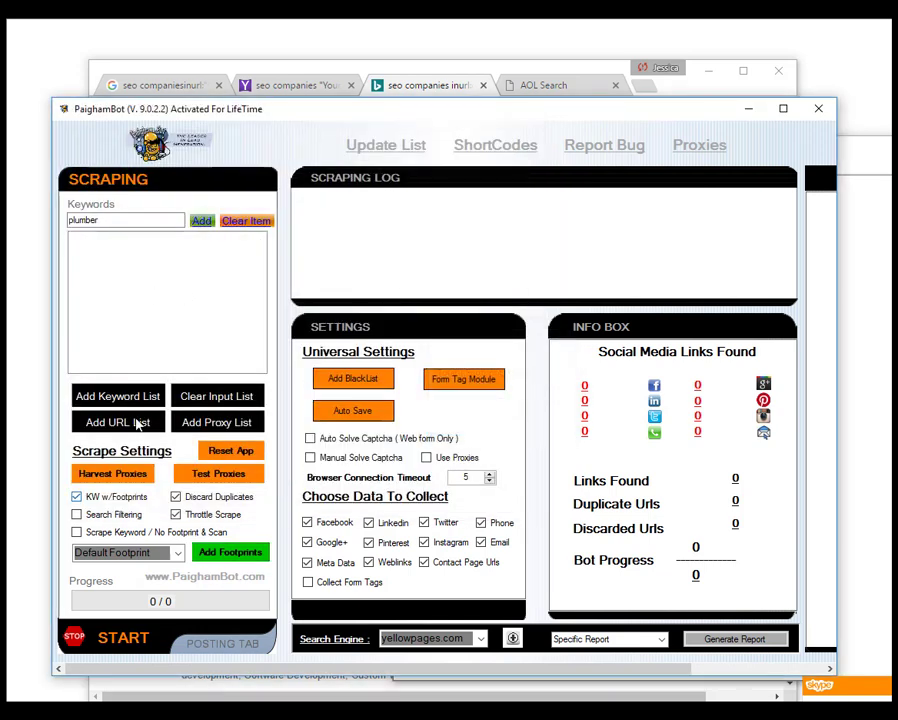
click(176, 554)
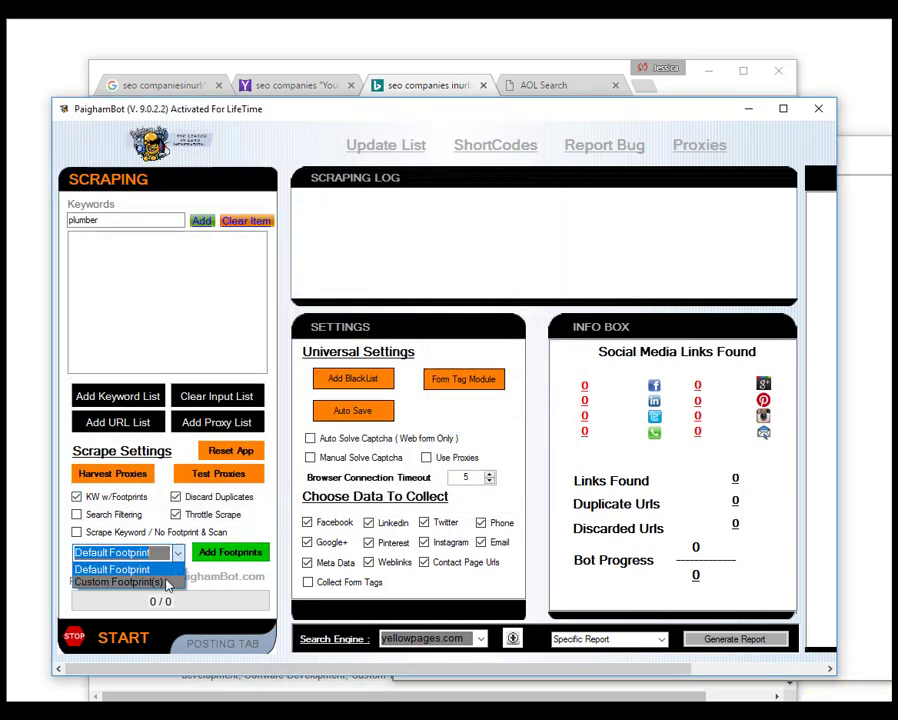
click(167, 583)
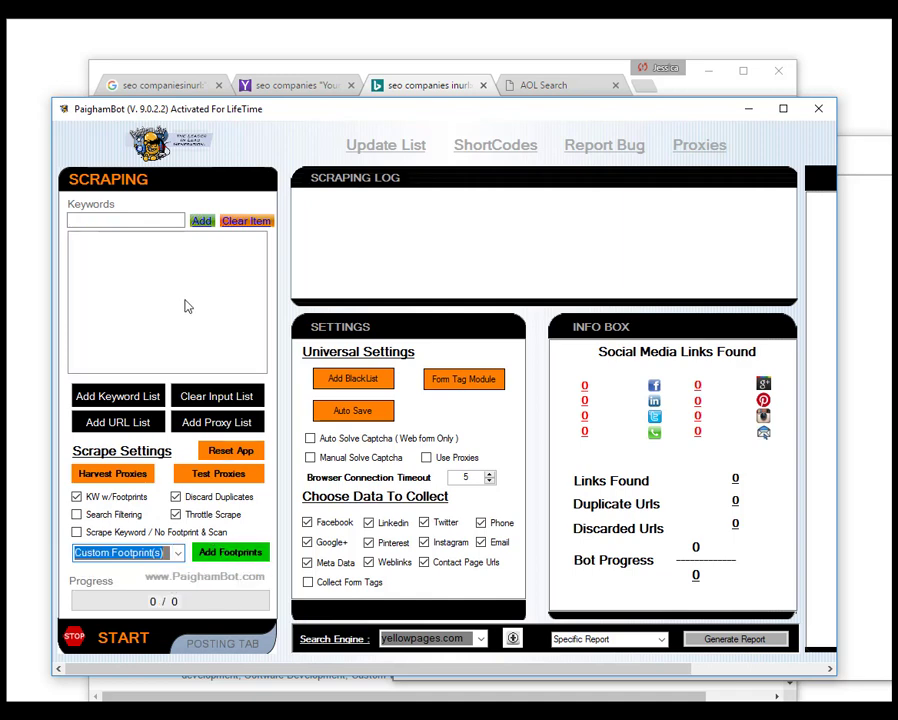
Add "Plumber" to the scraping keyword list
click(155, 219)
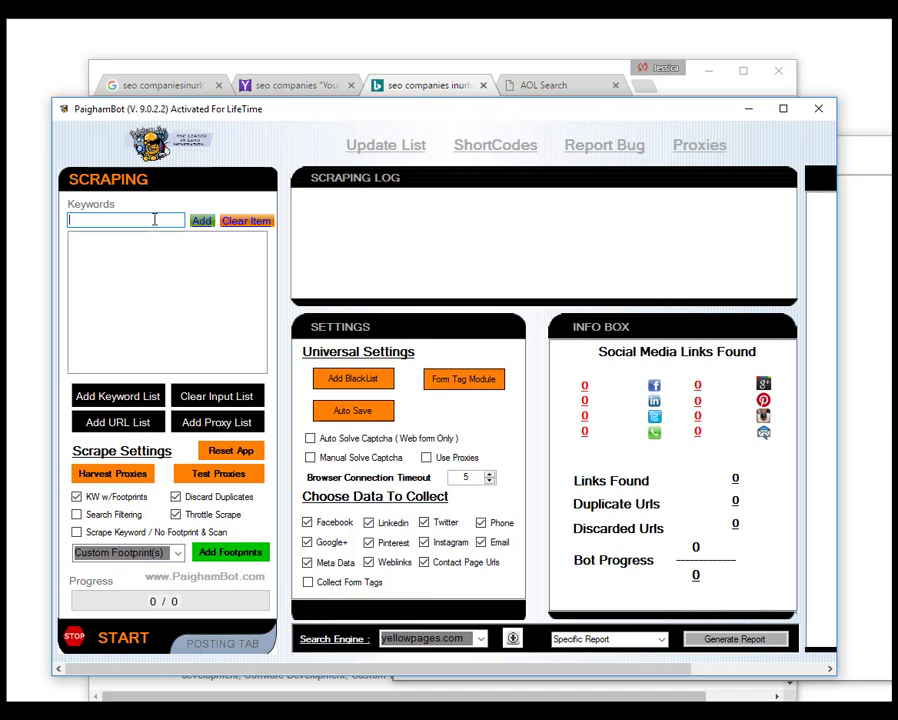
text(Plumber)
key(Return)
Turn off Throttle Scrape, accept the fast-scraping warning, and run the scrape to completion
click(176, 515)
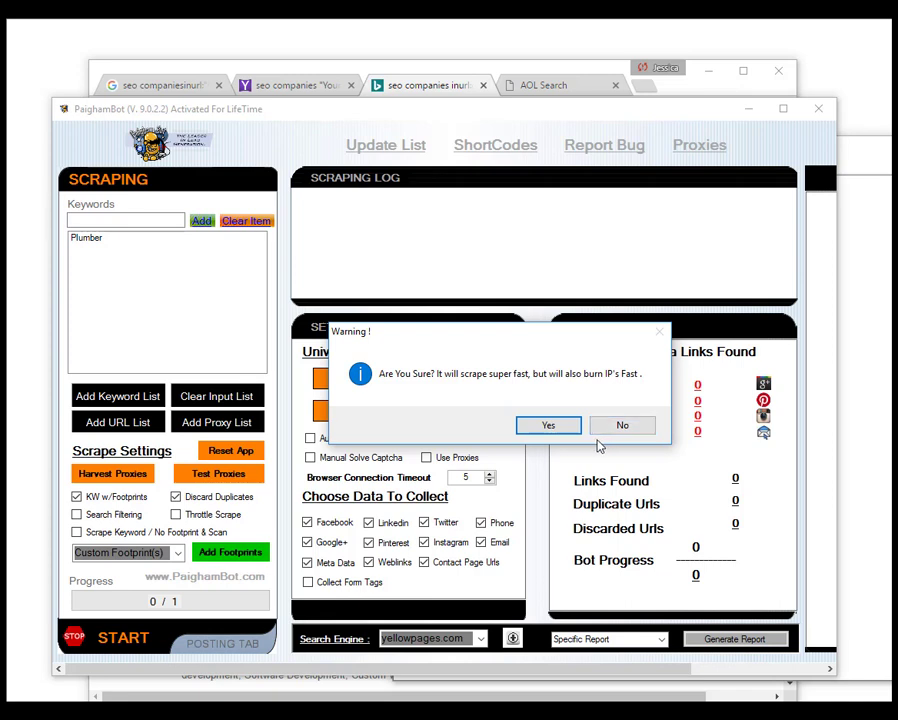
click(548, 425)
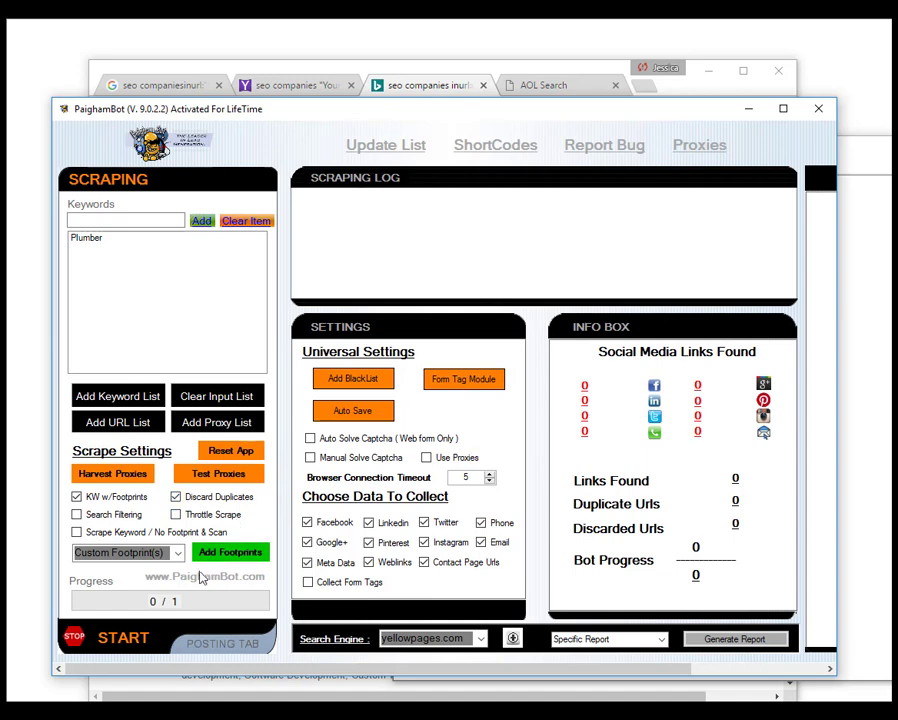
click(124, 637)
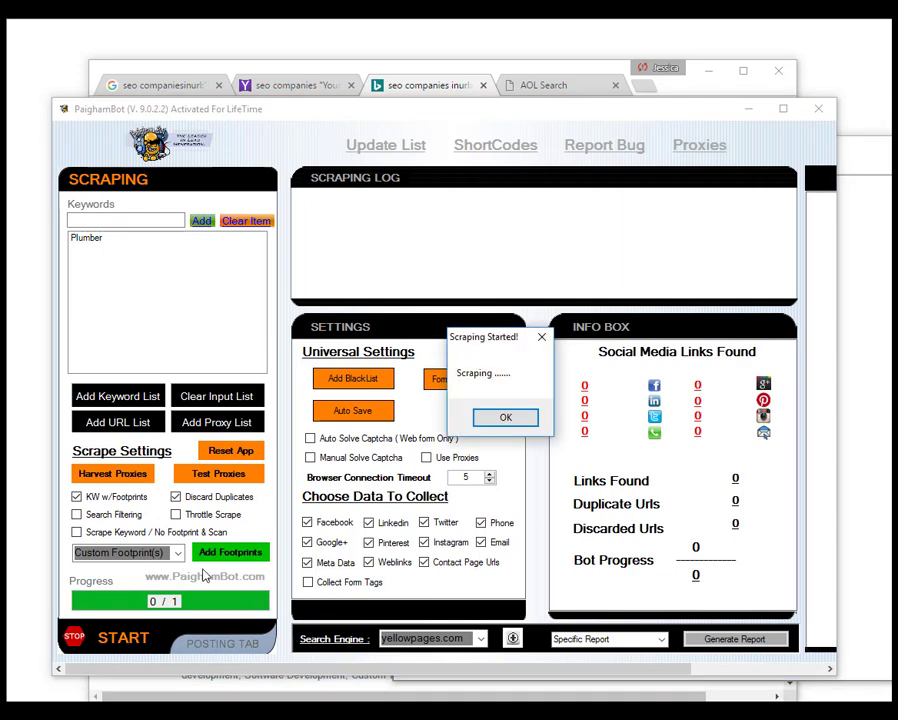
click(505, 417)
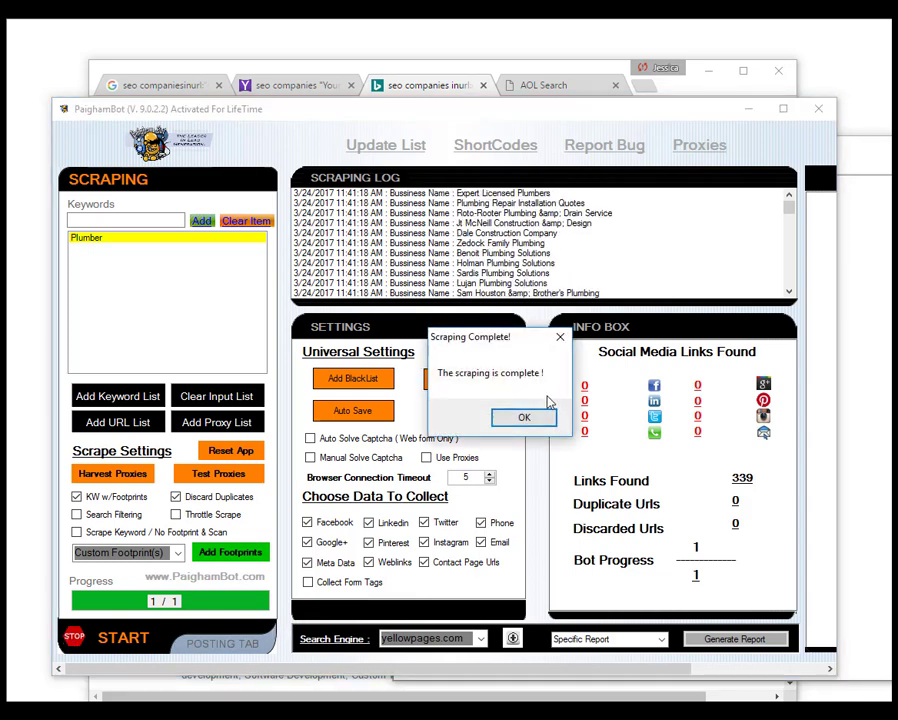
click(518, 416)
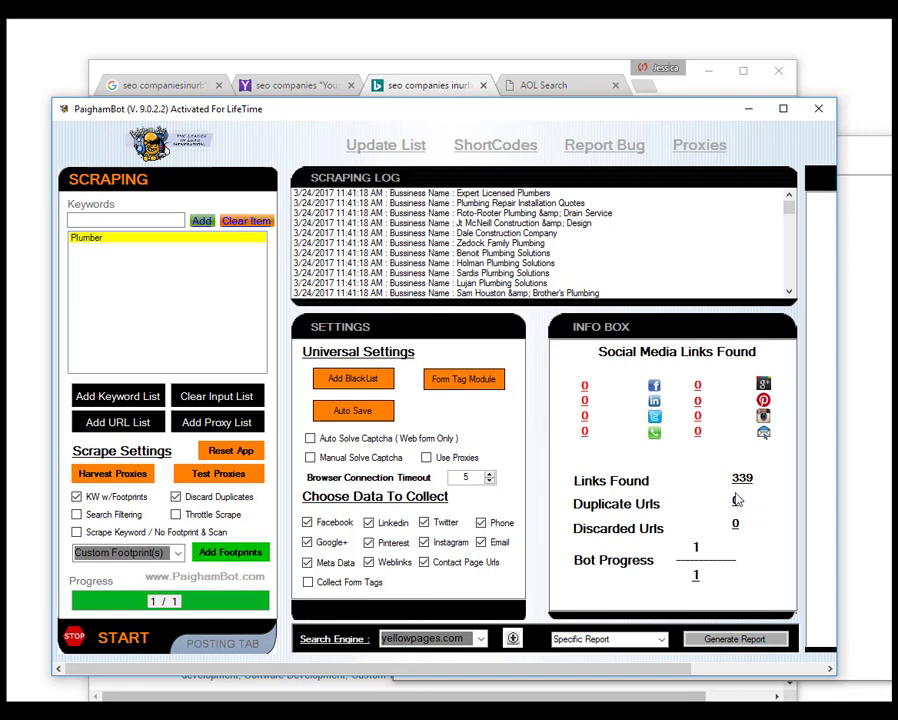
Generate the Yellow Pages Full Report of the scraped listings, saved to the Desktop as yellow pages test
click(661, 639)
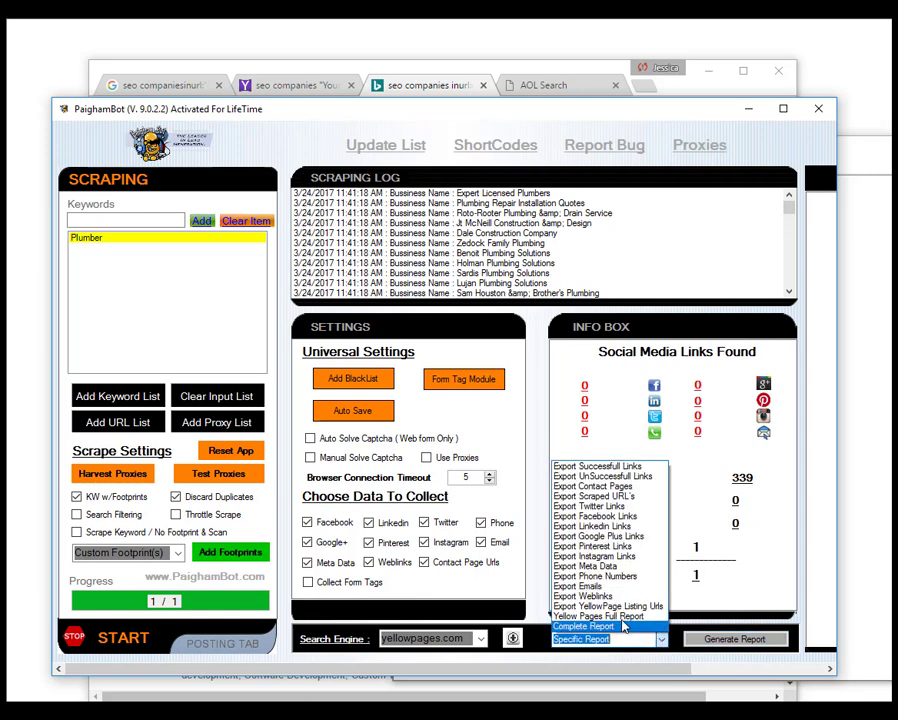
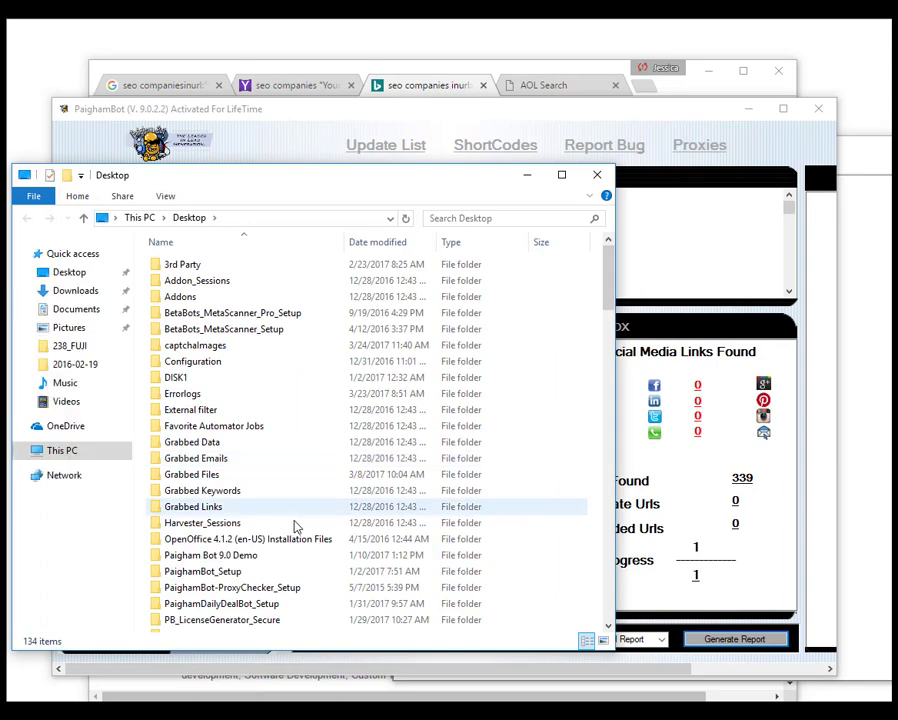
Open the yellow pages test file from the Desktop in OpenOffice Calc, importing it with the default Unicode and separator options
scroll(350, 526, down, 20)
click(265, 624)
right_click(268, 627)
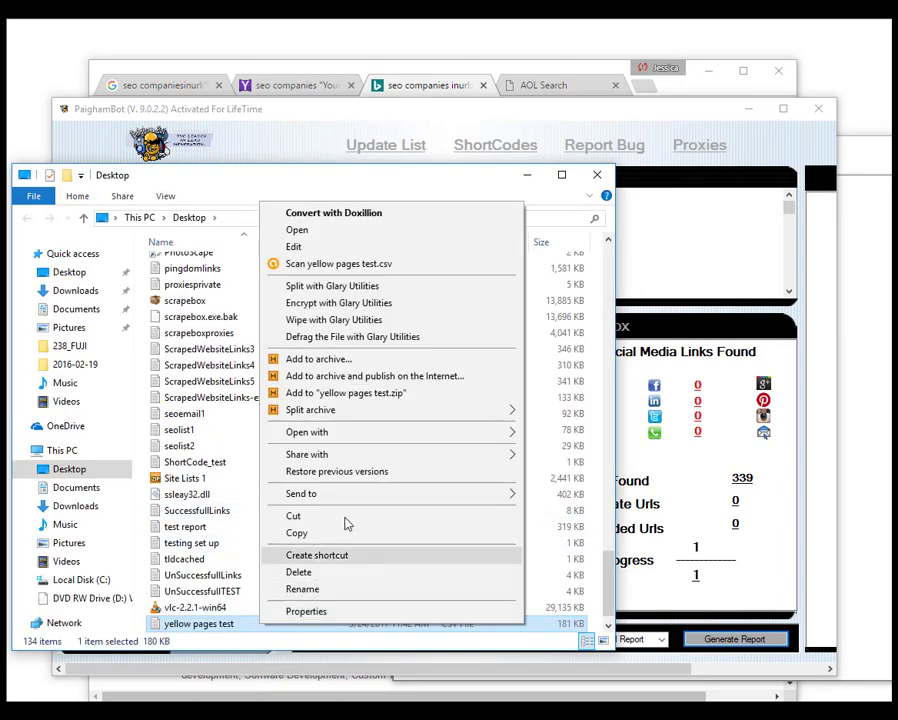
mouse_move(507, 440)
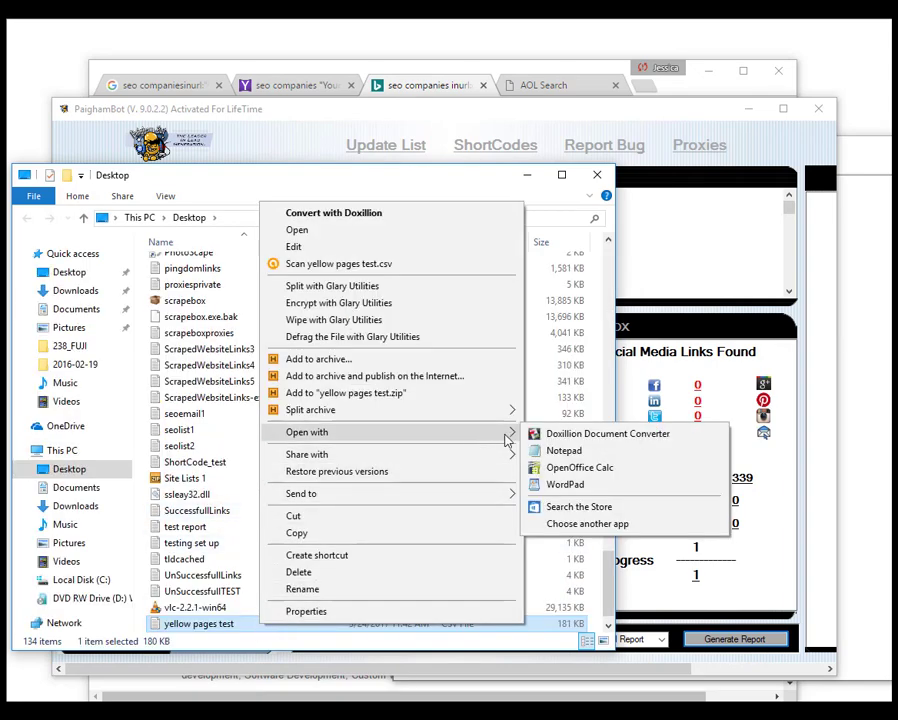
click(570, 467)
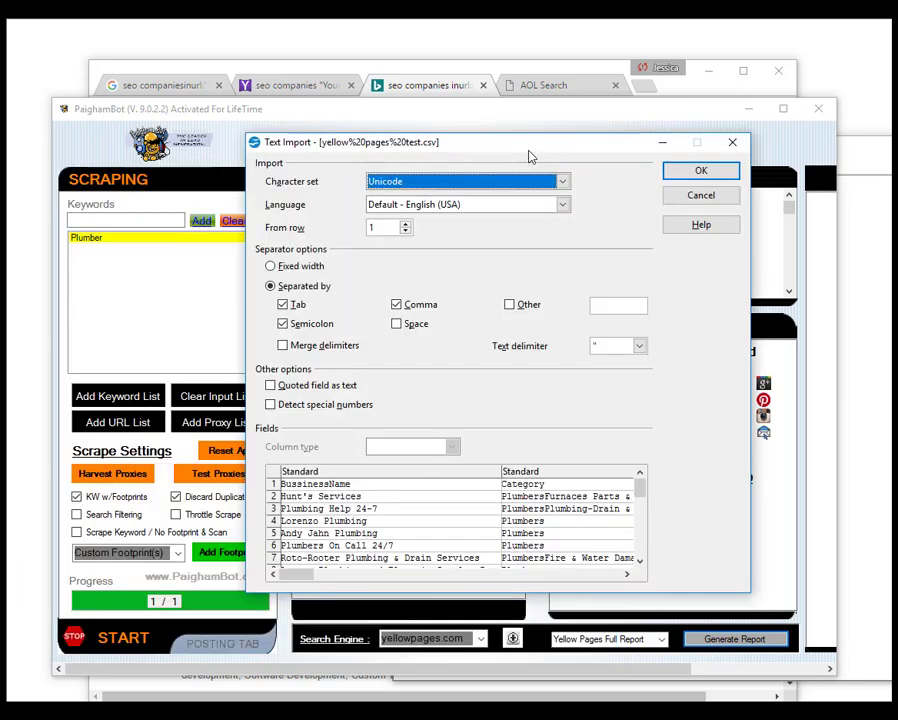
drag(530, 154, 493, 101)
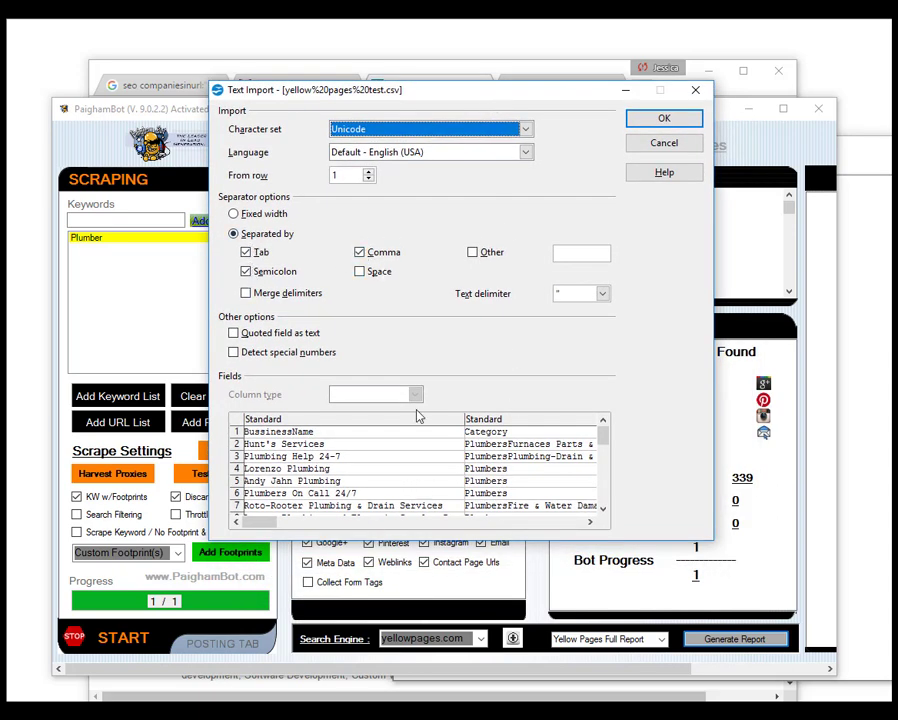
mouse_move(262, 522)
mouse_down()
mouse_move(353, 542)
mouse_move(272, 530)
mouse_up()
click(645, 118)
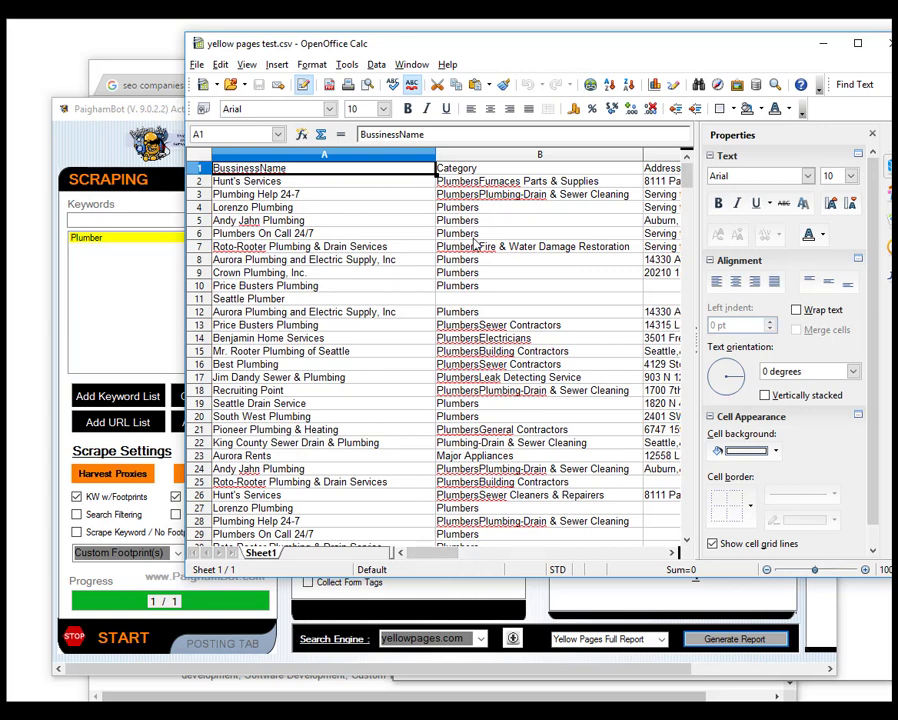
Look through the business name, category, phone and website columns of the report, and return to PaighamBot
drag(452, 556, 400, 557)
scroll(307, 268, down, 3)
scroll(307, 268, down, 10)
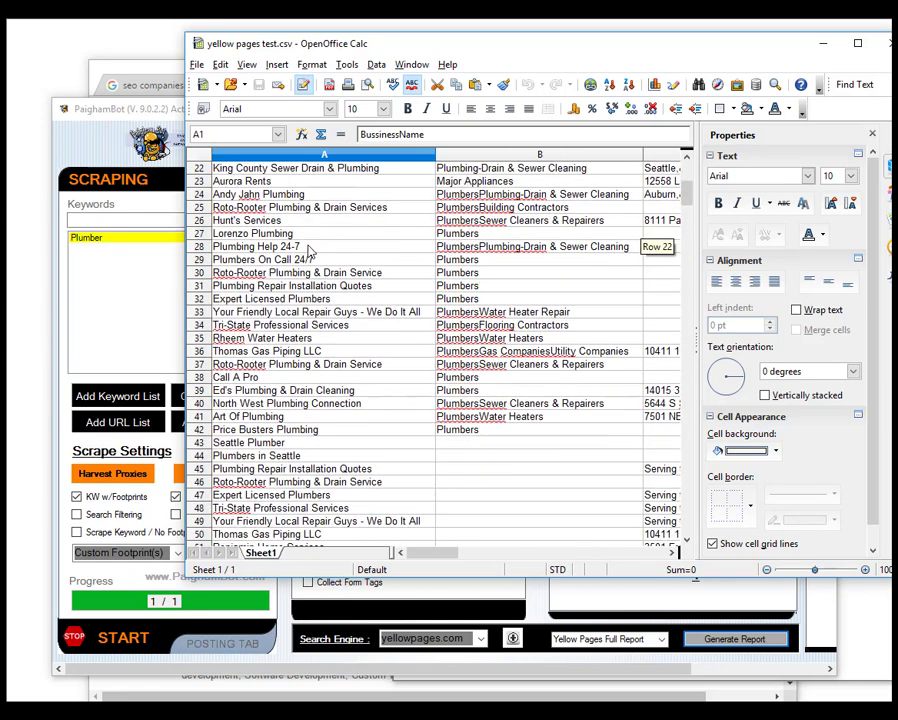
scroll(564, 436, up, 5)
scroll(564, 318, up, 8)
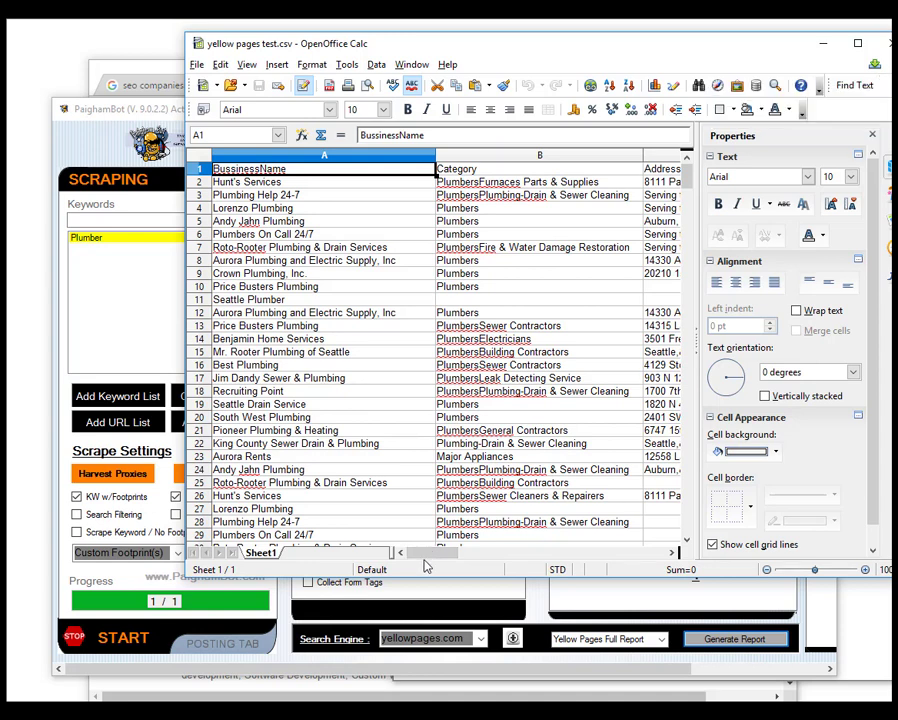
drag(428, 558, 535, 567)
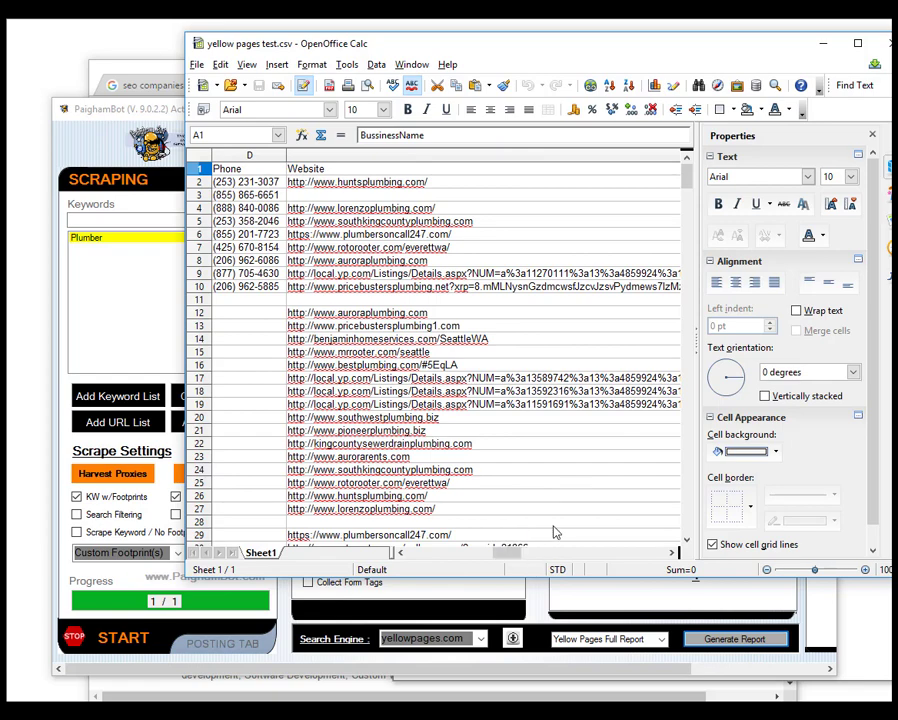
click(826, 43)
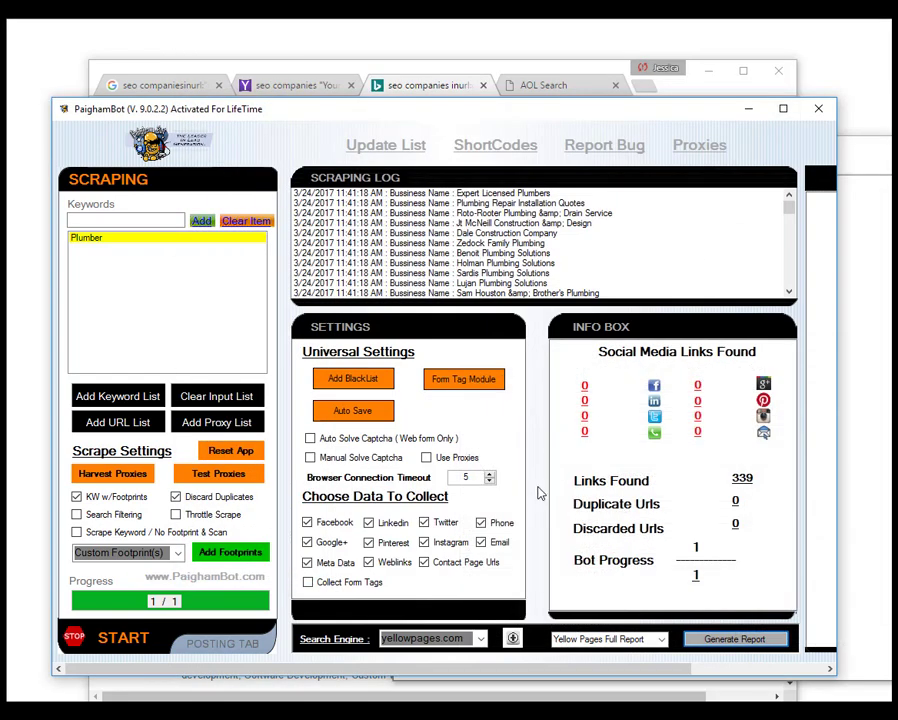